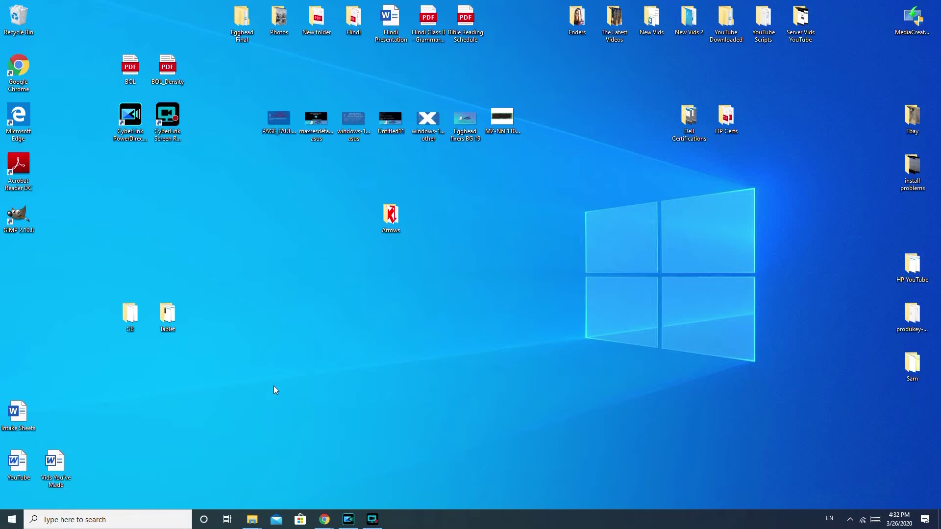
# Open Windows Settings from the Start menu.
pyautogui.click(10, 522)
pyautogui.click(10, 523)
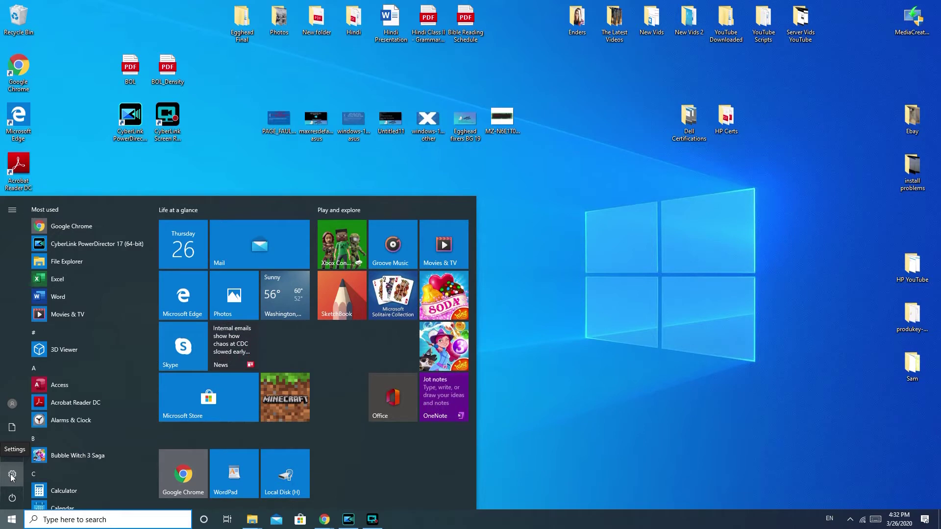
pyautogui.click(12, 475)
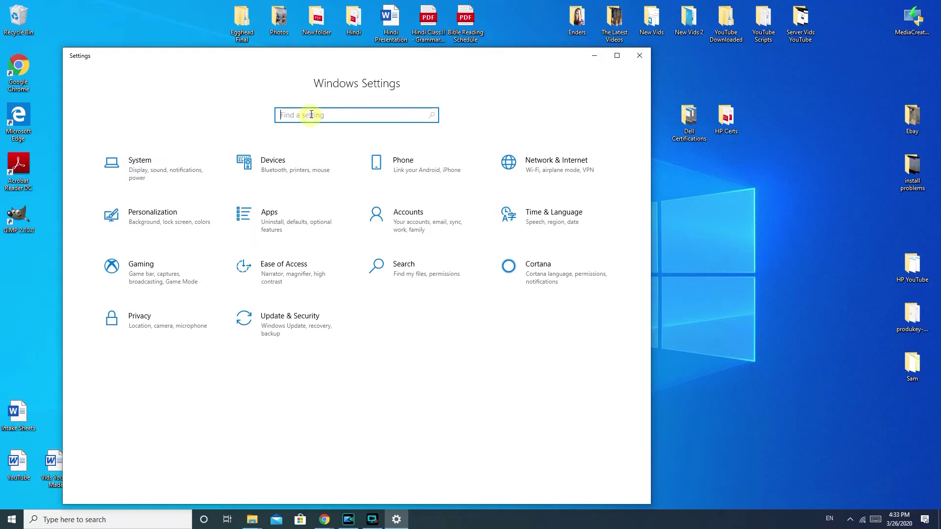
# Search settings for 'find and fix problems', correcting typos, then clear the search.
pyautogui.write('find and ')
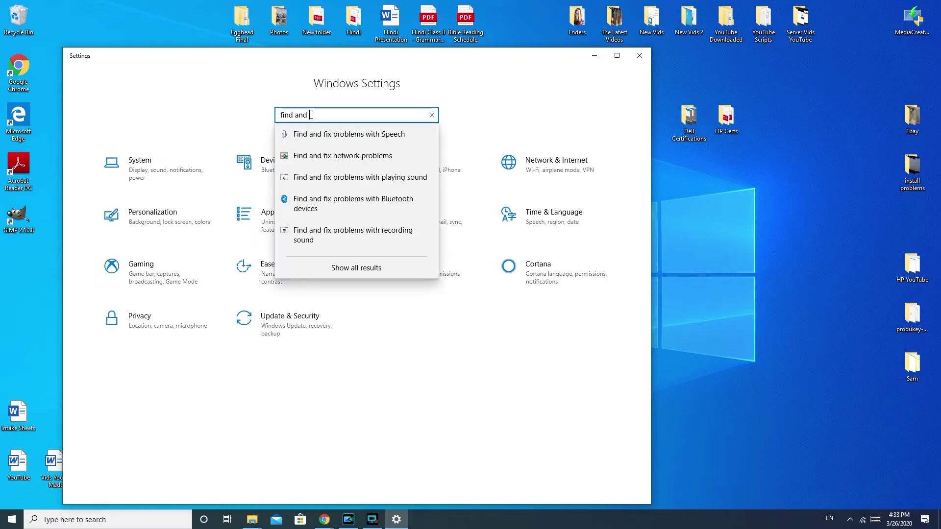
pyautogui.write('fux')
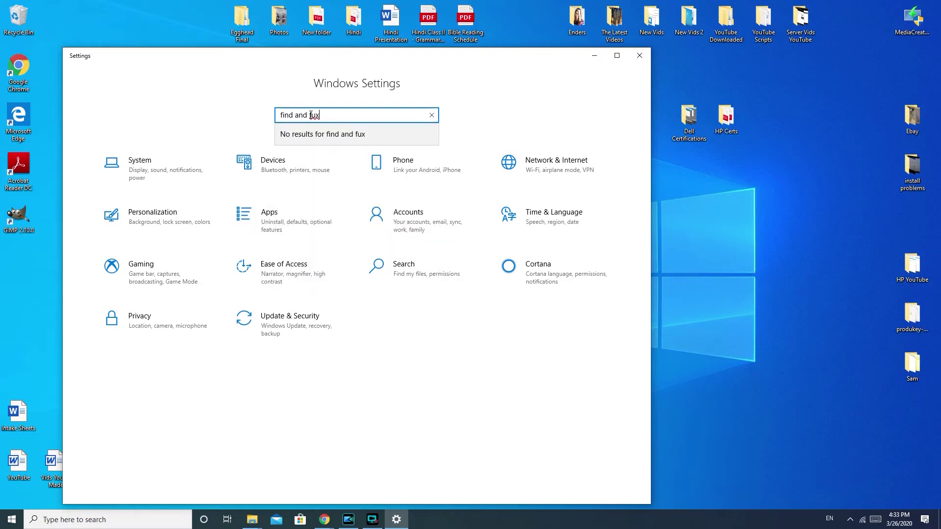
pyautogui.press('BackSpace')
pyautogui.press('BackSpace')
pyautogui.press('BackSpace')
pyautogui.write('fix ')
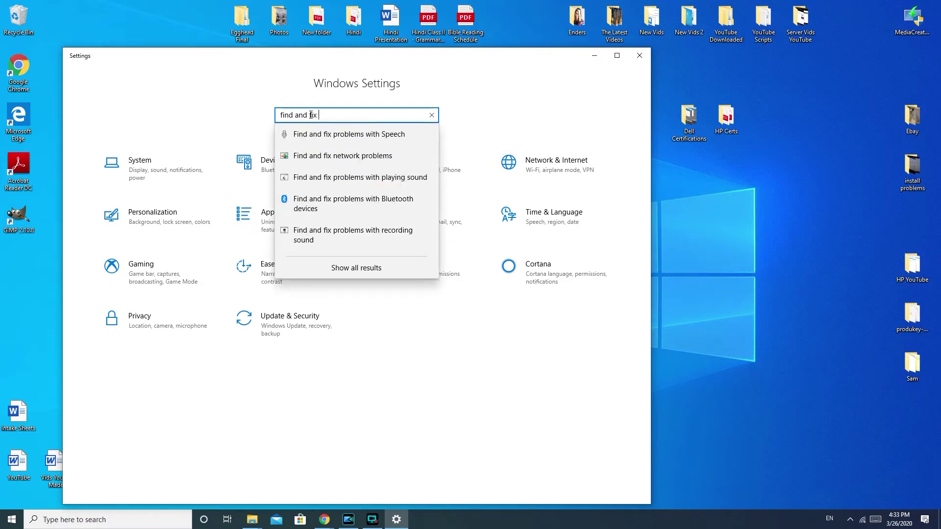
pyautogui.write('pro')
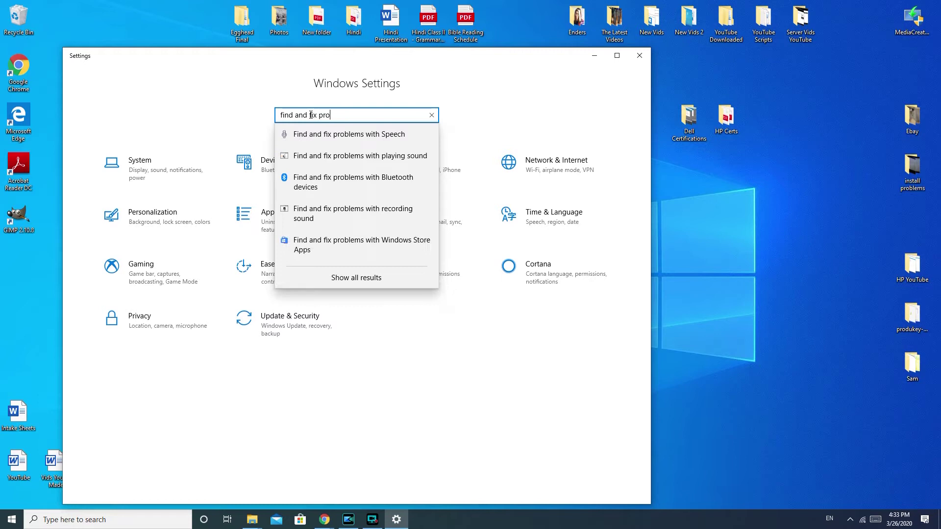
pyautogui.write('blr')
pyautogui.press('BackSpace')
pyautogui.click(432, 114)
# Go to Update & Security > Troubleshoot and expand the Playing Audio entry.
pyautogui.click(297, 333)
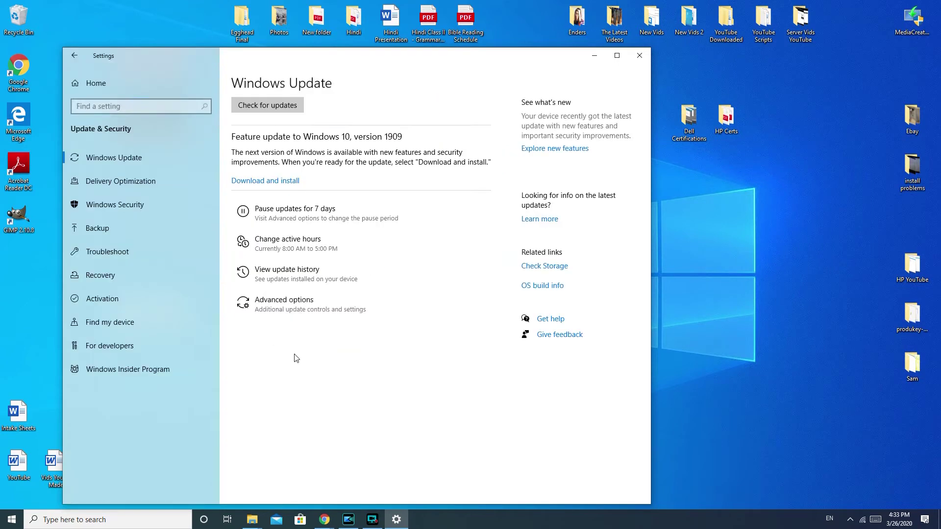
pyautogui.click(102, 251)
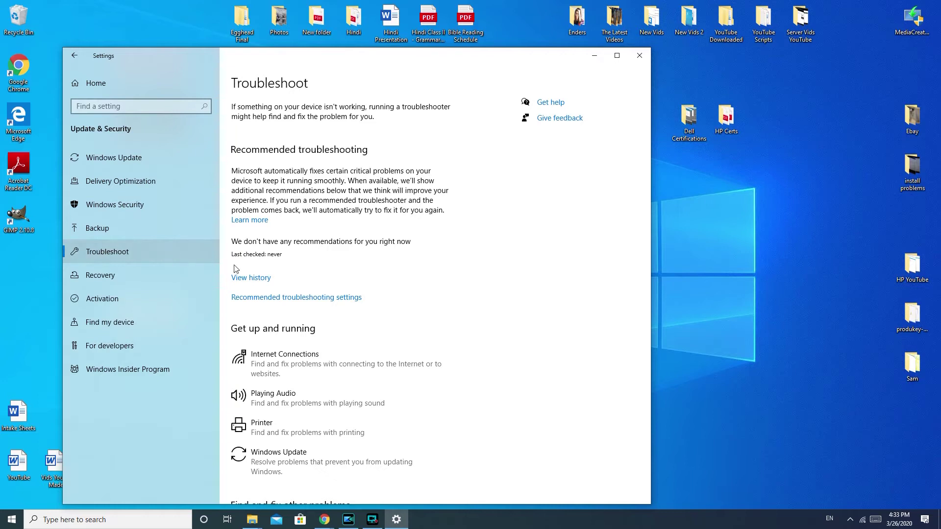
pyautogui.scroll(-4, 414, 388)
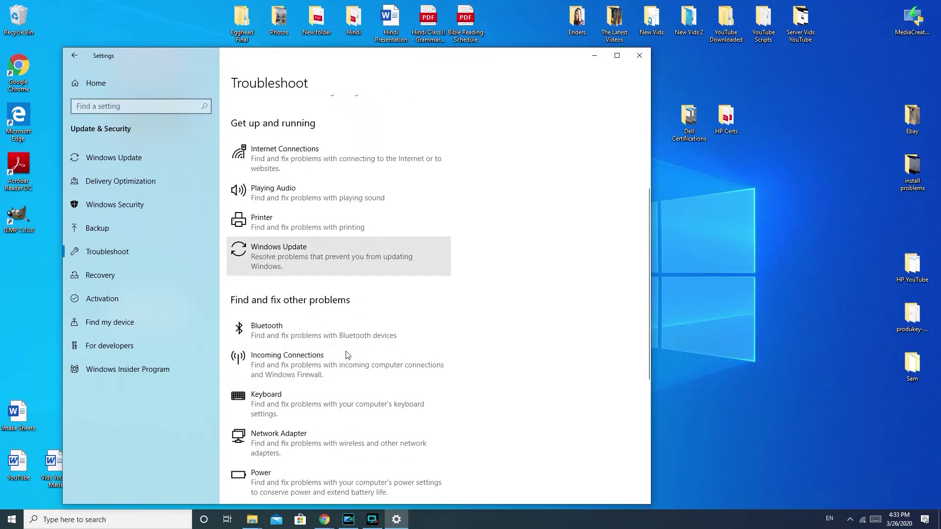
pyautogui.scroll(4, 409, 411)
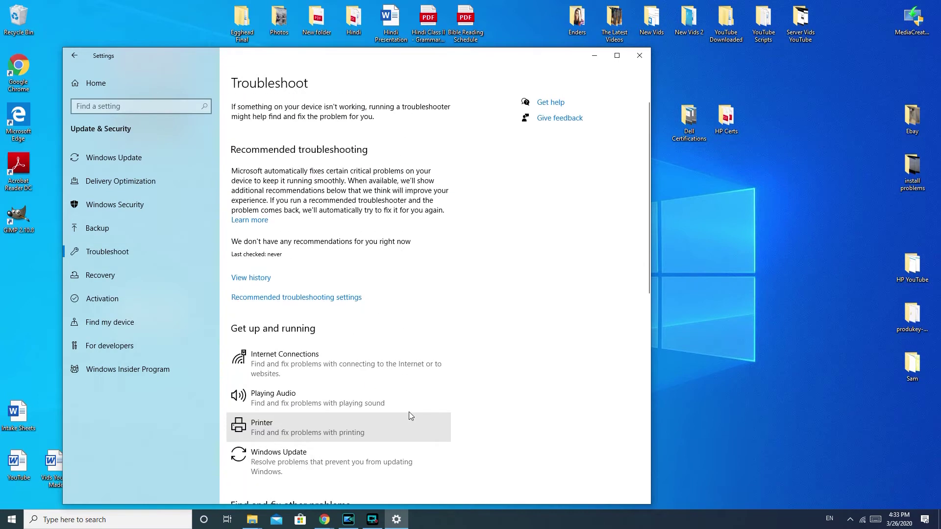
pyautogui.scroll(-10, 441, 344)
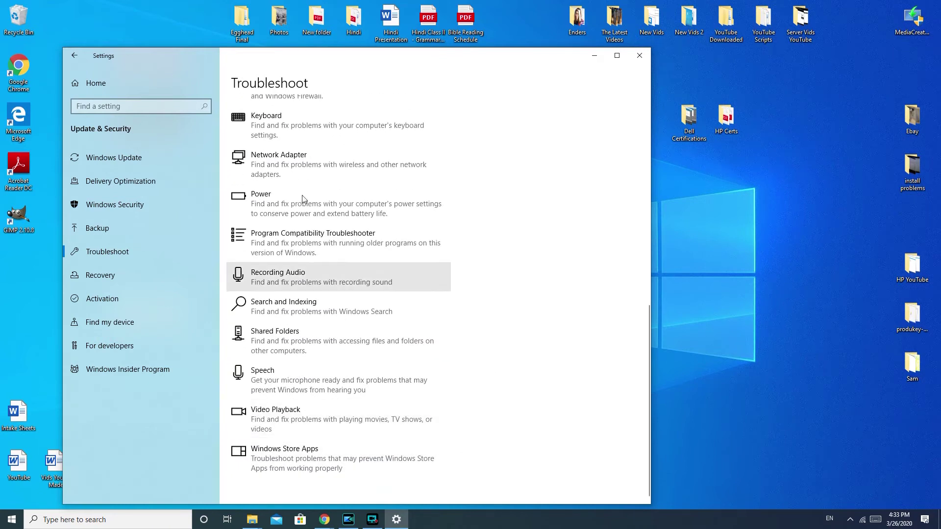
pyautogui.scroll(10, 352, 394)
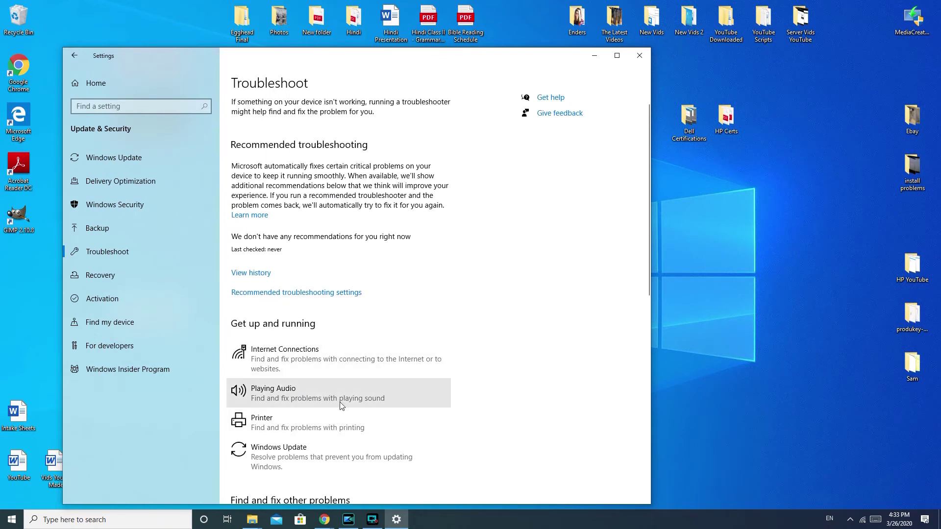
pyautogui.scroll(-1, 346, 410)
pyautogui.click(291, 328)
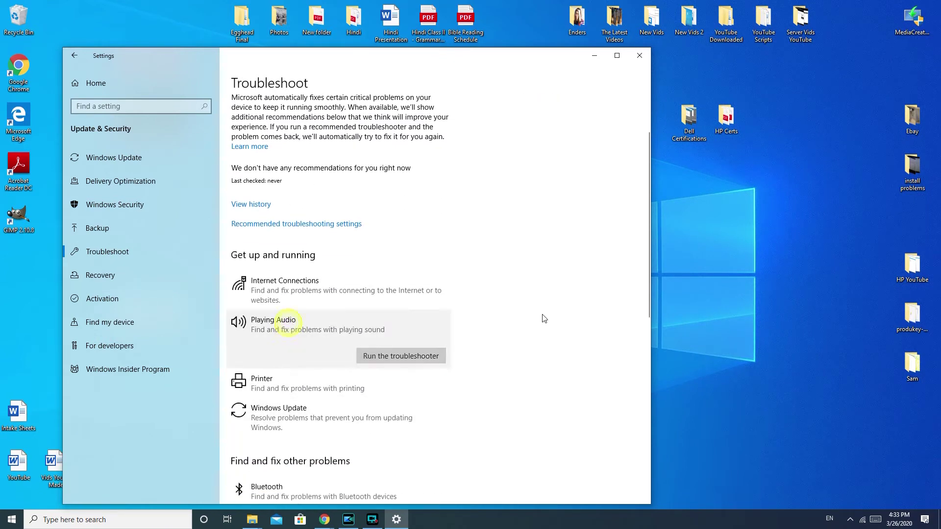
# Run the Playing Audio troubleshooter until it lists the audio devices to choose from.
pyautogui.click(424, 357)
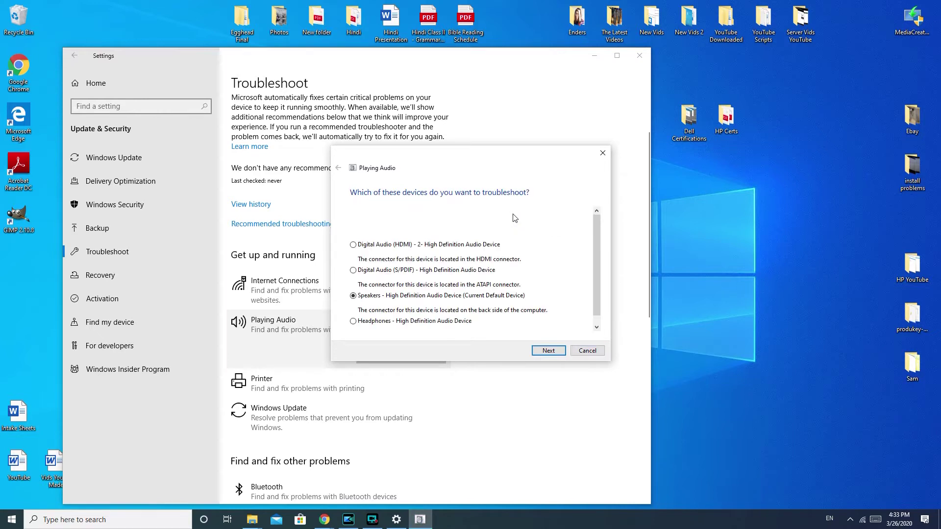
pyautogui.scroll(-1, 597, 270)
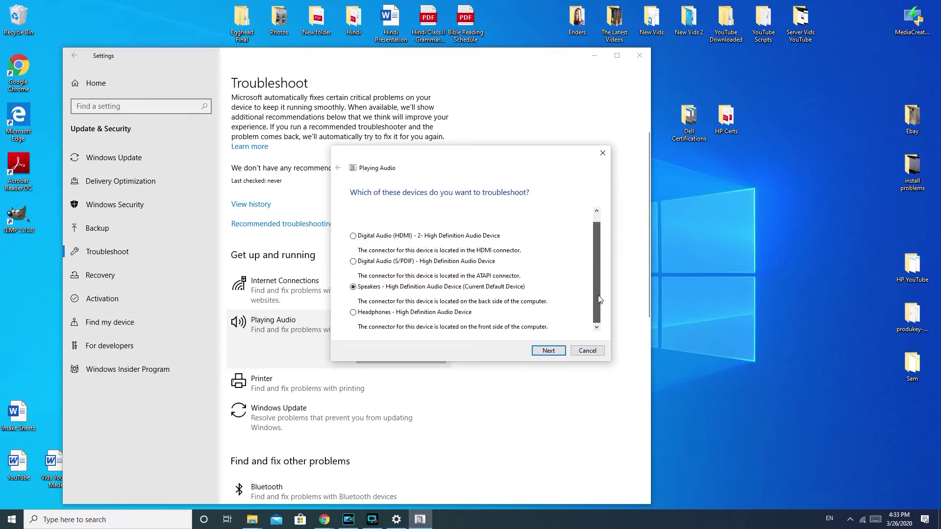
pyautogui.scroll(1, 599, 278)
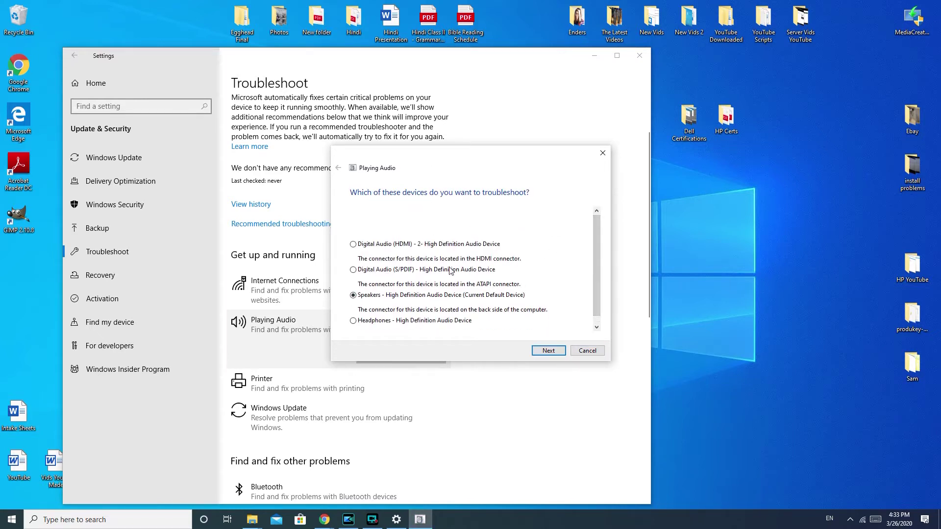
pyautogui.scroll(-1, 595, 271)
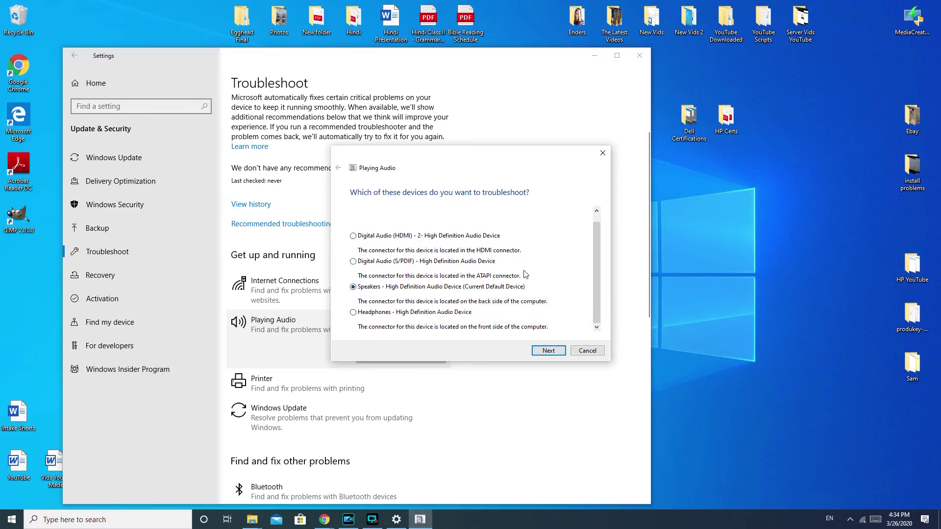
# Troubleshoot Speakers, decline Audio Enhancements, skip test sounds, then close the troubleshooter and minimize Settings.
pyautogui.click(549, 351)
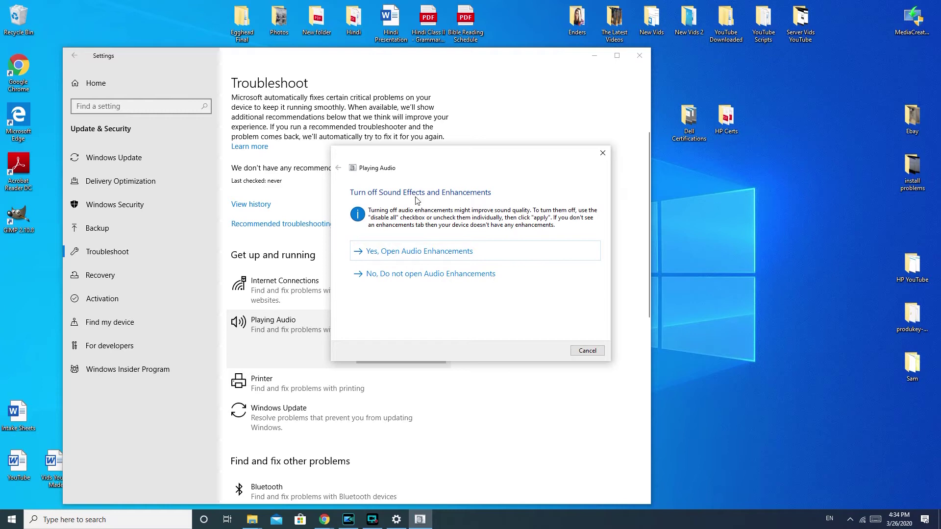
pyautogui.click(449, 277)
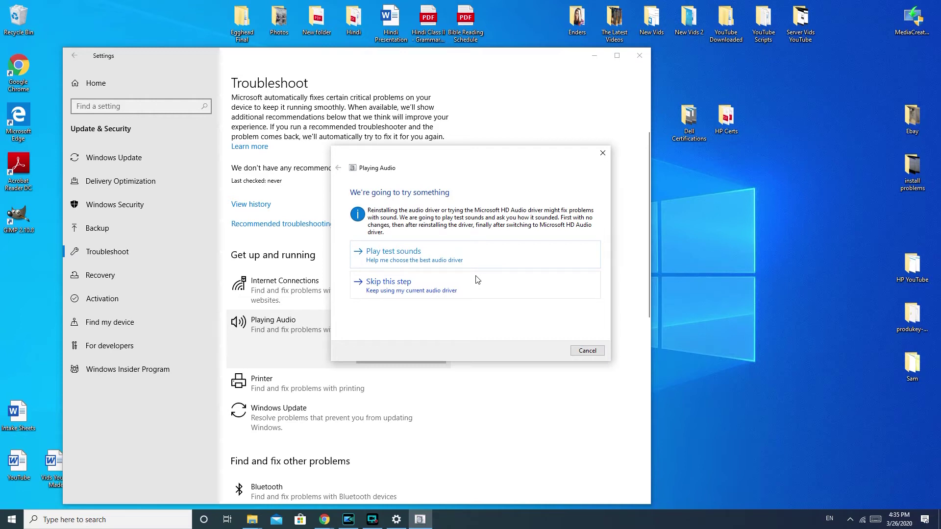
pyautogui.click(423, 296)
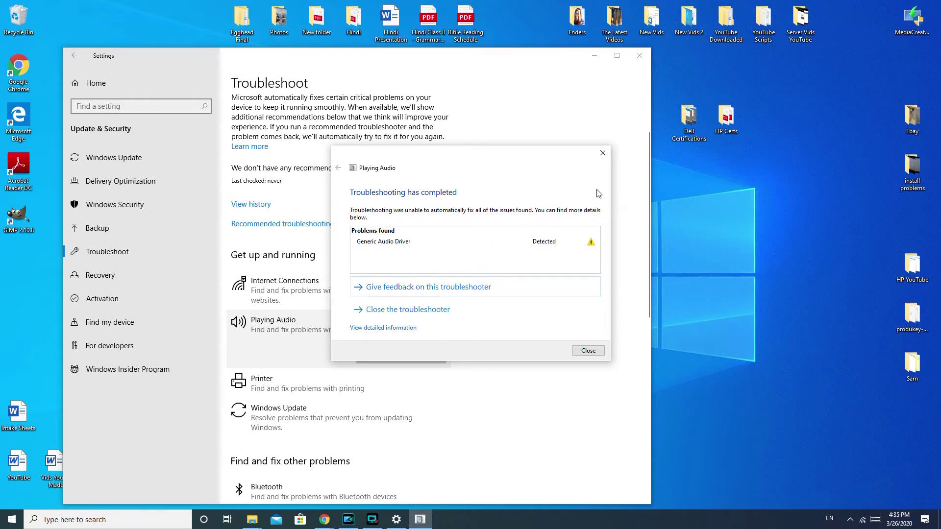
pyautogui.click(604, 153)
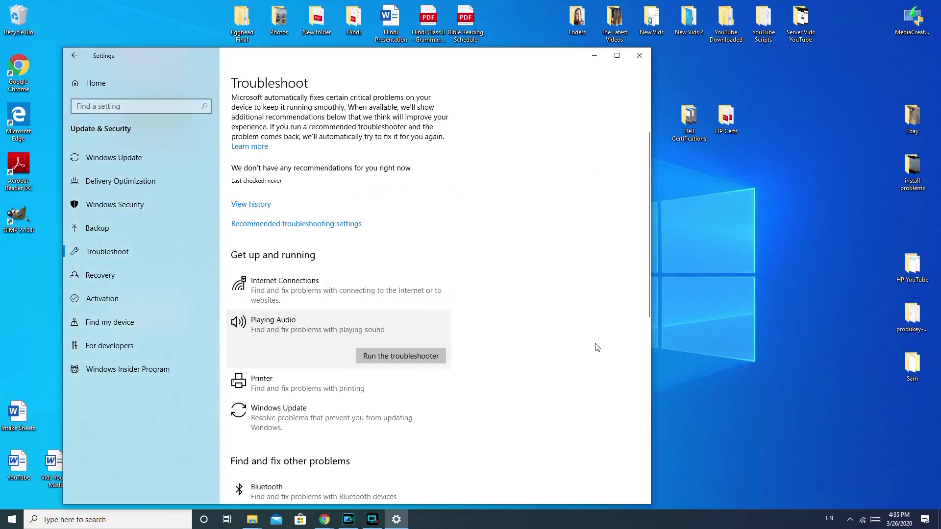
pyautogui.click(592, 56)
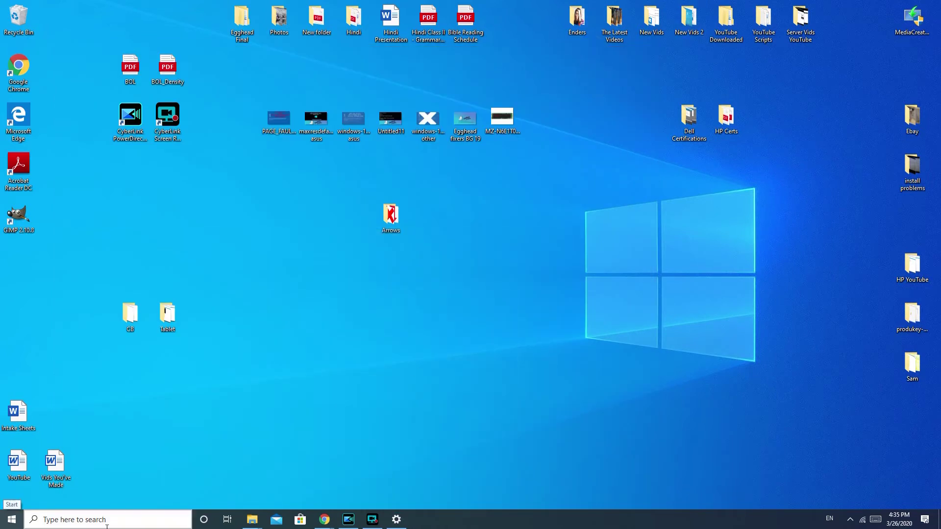
# Restore File Explorer and choose Manage from the This PC context menu.
pyautogui.moveTo(251, 518)
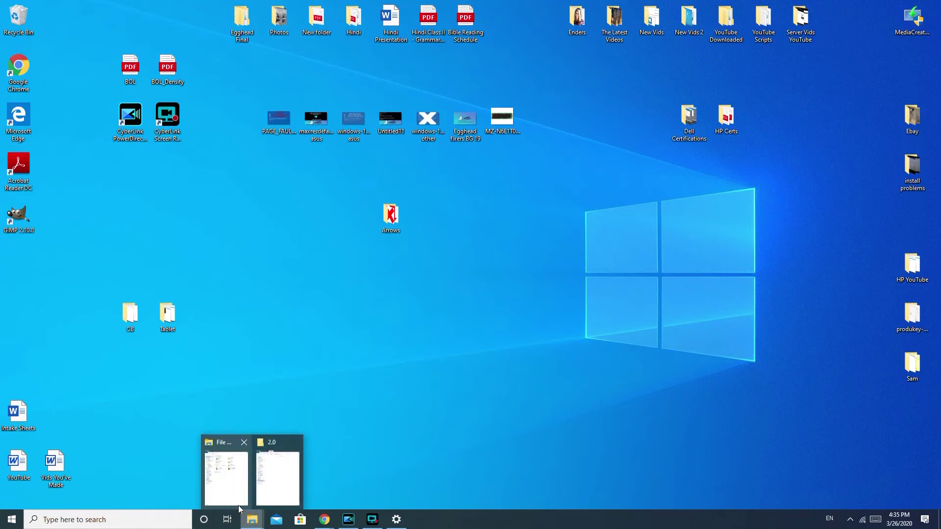
pyautogui.click(235, 490)
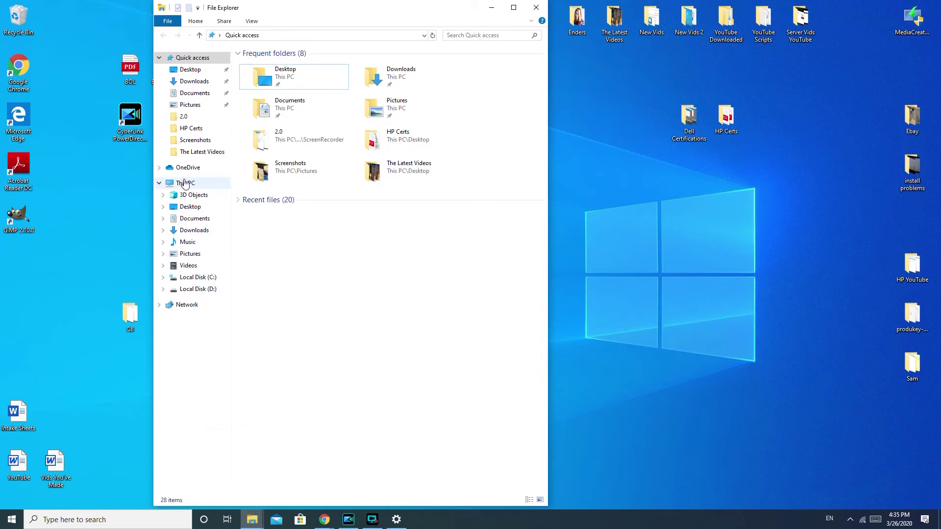
pyautogui.rightClick(184, 184)
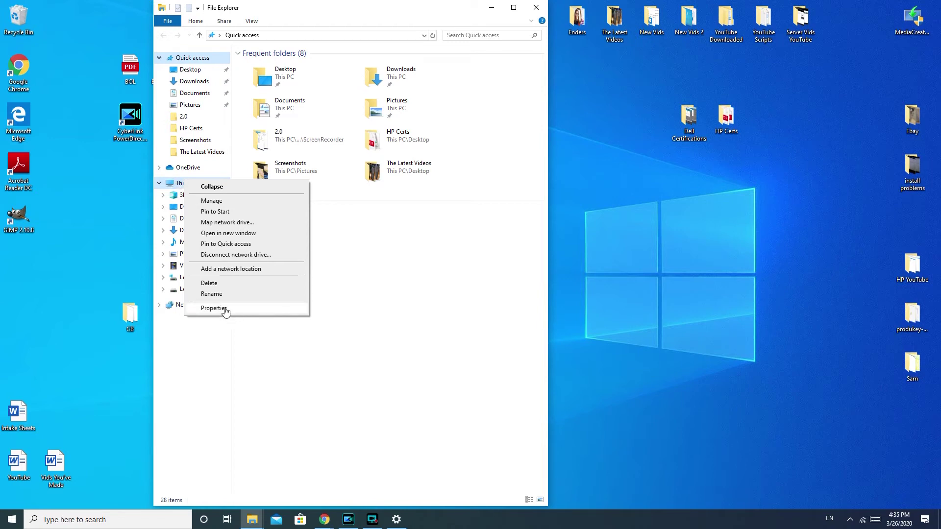
pyautogui.click(204, 200)
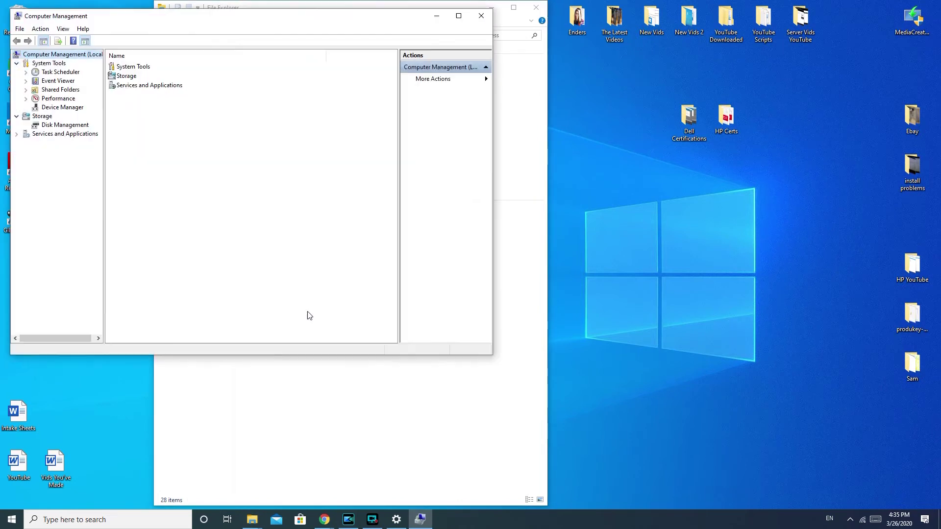
# In Device Manager, open the first High Definition Audio Device's context menu, then close Computer Management.
pyautogui.moveTo(283, 21); pyautogui.dragTo(503, 58)
pyautogui.click(293, 147)
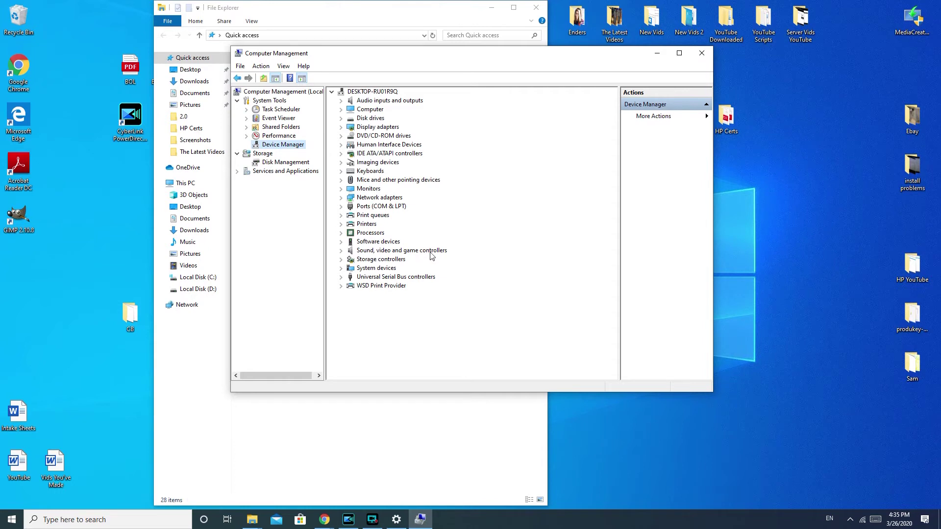
pyautogui.click(341, 251)
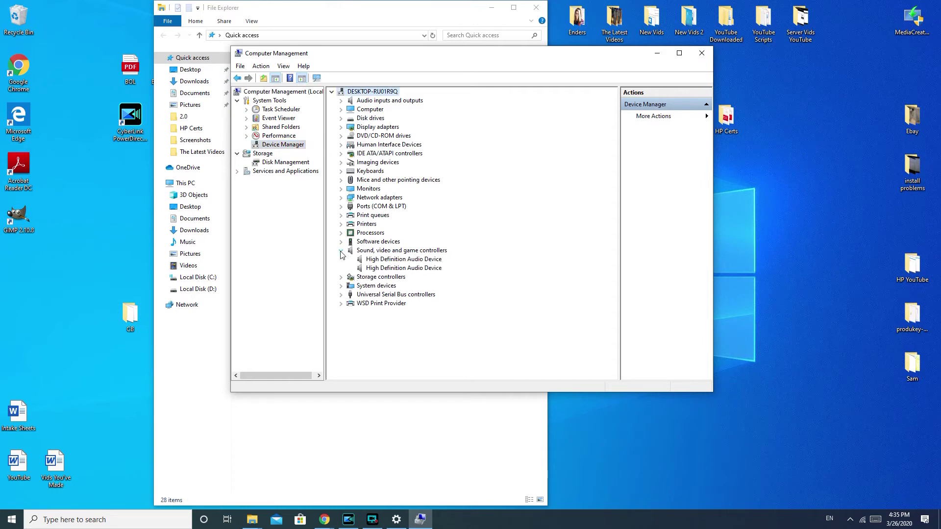
pyautogui.rightClick(419, 261)
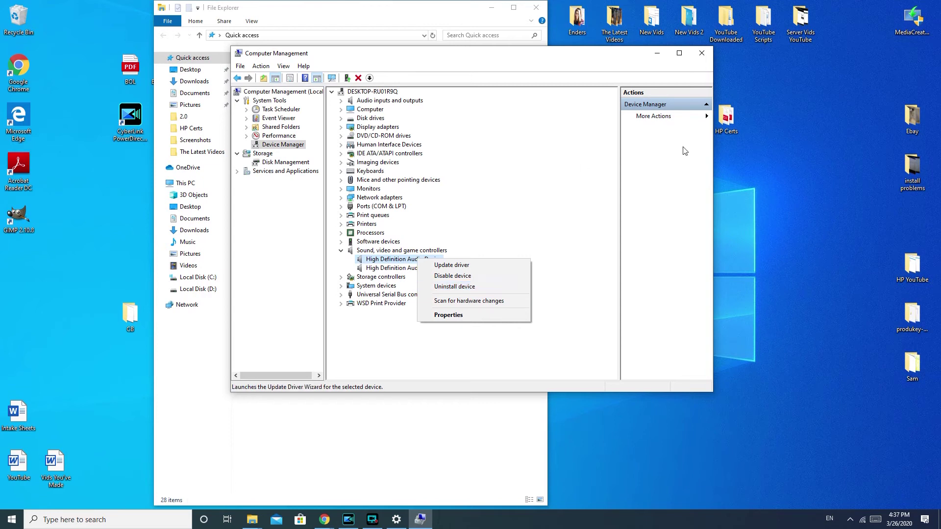
pyautogui.click(702, 53)
pyautogui.click(701, 53)
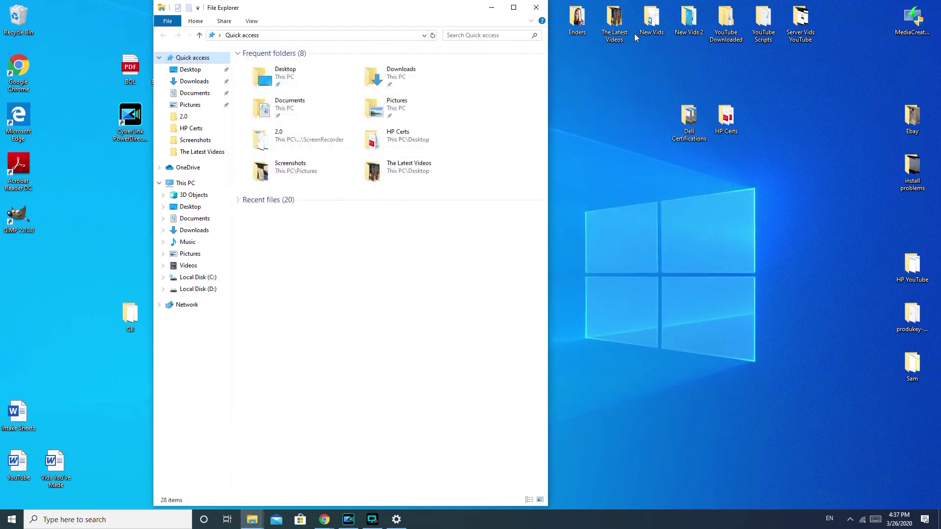
# Close the File Explorer window.
pyautogui.click(536, 7)
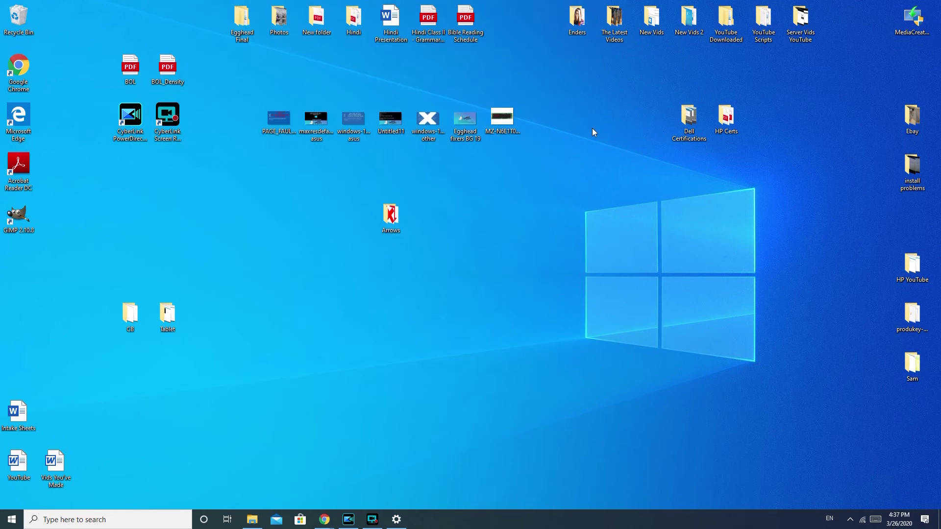